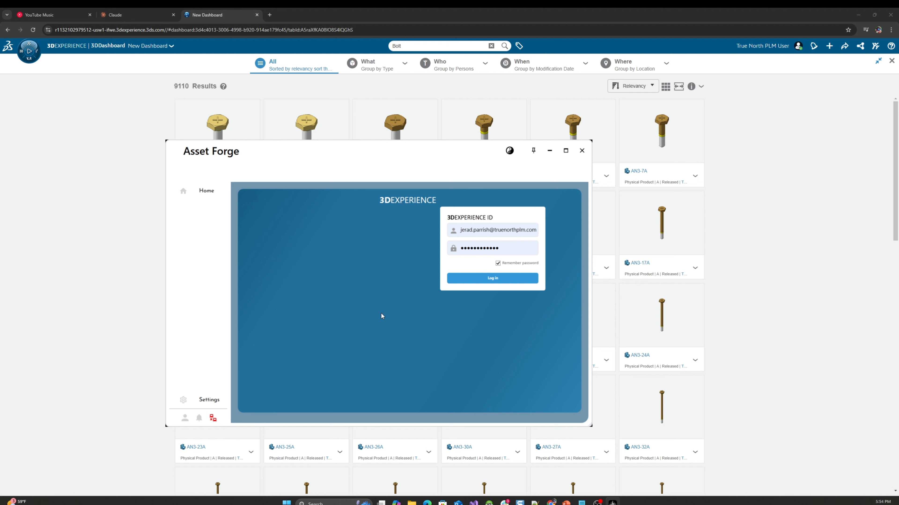
Switch Asset Forge to the dark theme
{"action": "left_click", "coordinate": [510, 150]}
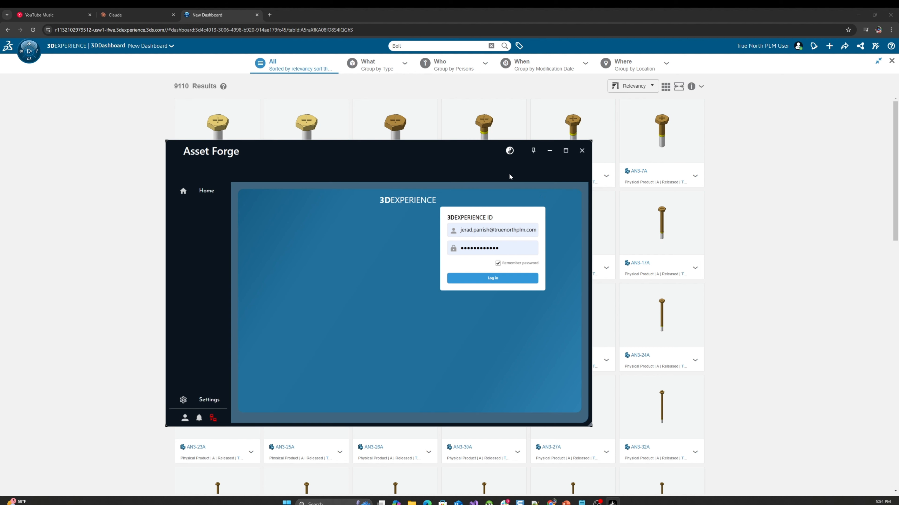
{"action": "left_click", "coordinate": [510, 151]}
{"action": "left_click", "coordinate": [510, 152]}
Log in with the saved 3DEXPERIENCE account, accepting Common Space, Company Name and the Owner role as credentials
{"action": "left_click", "coordinate": [498, 278]}
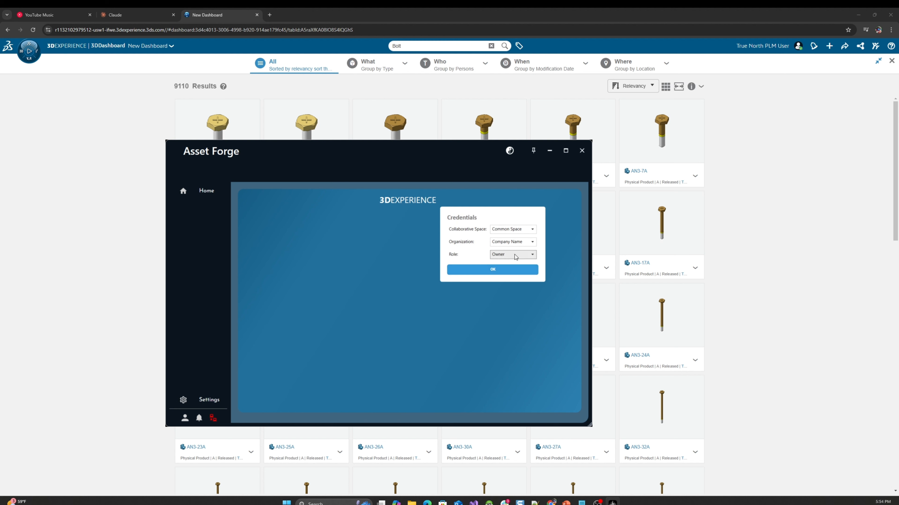
{"action": "left_click", "coordinate": [480, 270]}
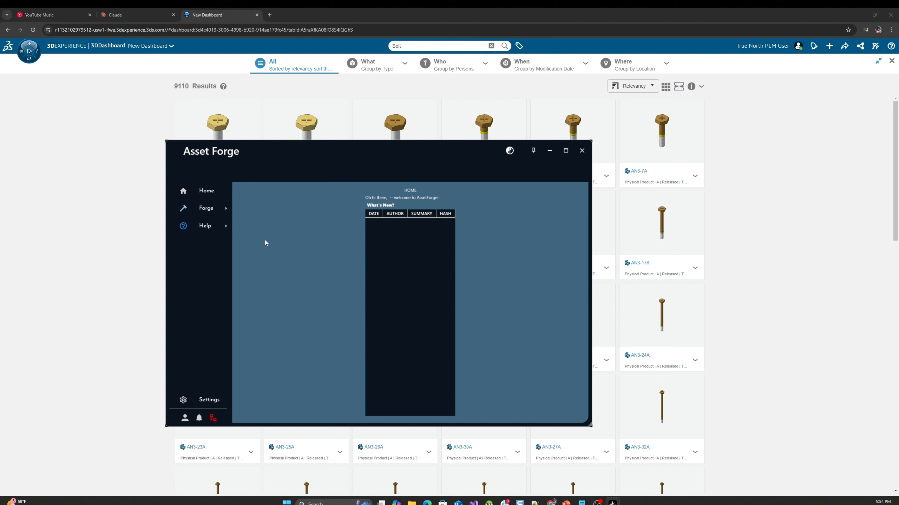
Open the Library/Class View and explore the Brackets, RC Car and Standard Parts libraries, going down to the Bolts classes under Fasteners
{"action": "left_click", "coordinate": [210, 208]}
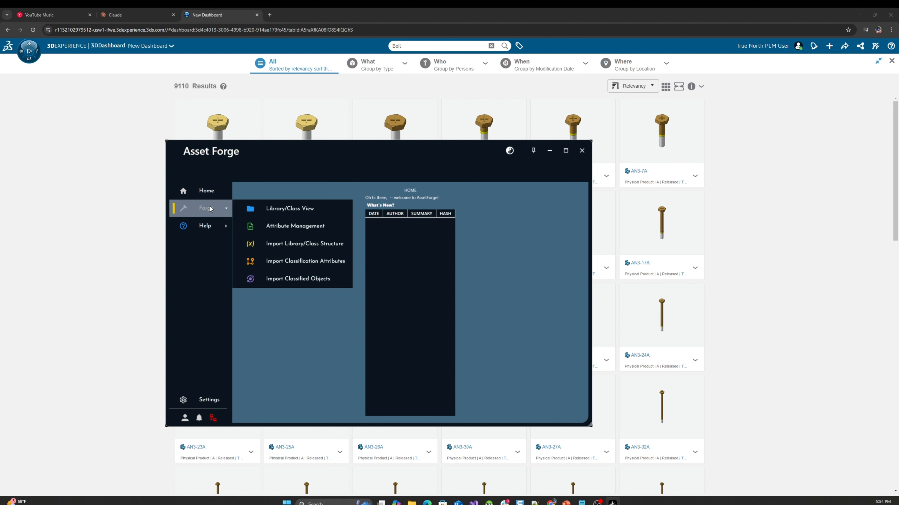
{"action": "left_click", "coordinate": [280, 212]}
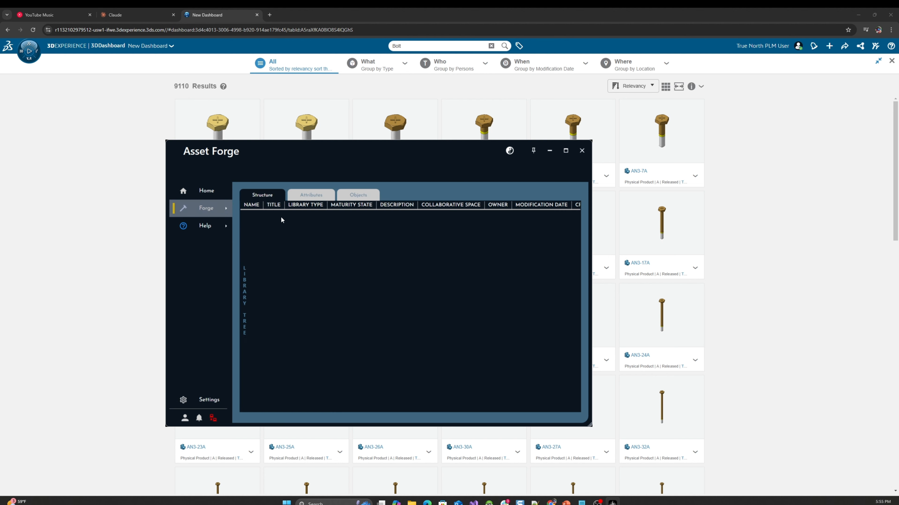
{"action": "mouse_move", "coordinate": [244, 285]}
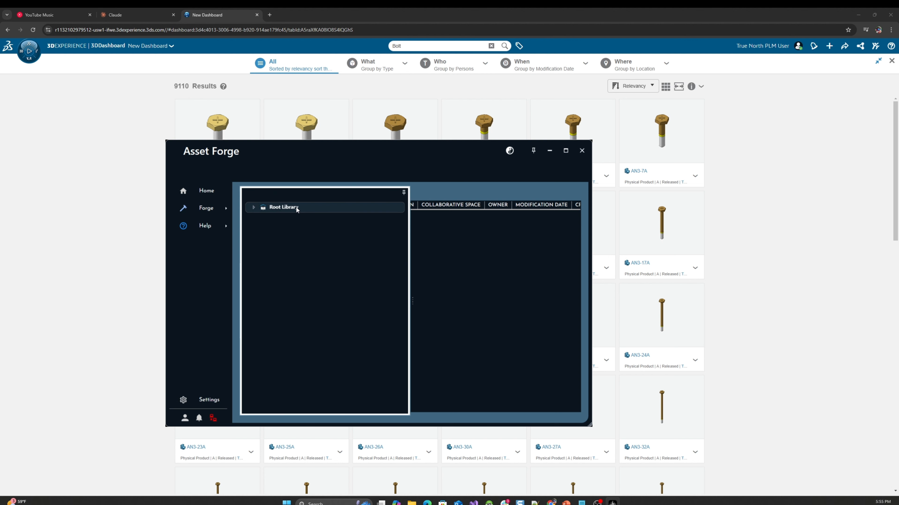
{"action": "left_click", "coordinate": [253, 207]}
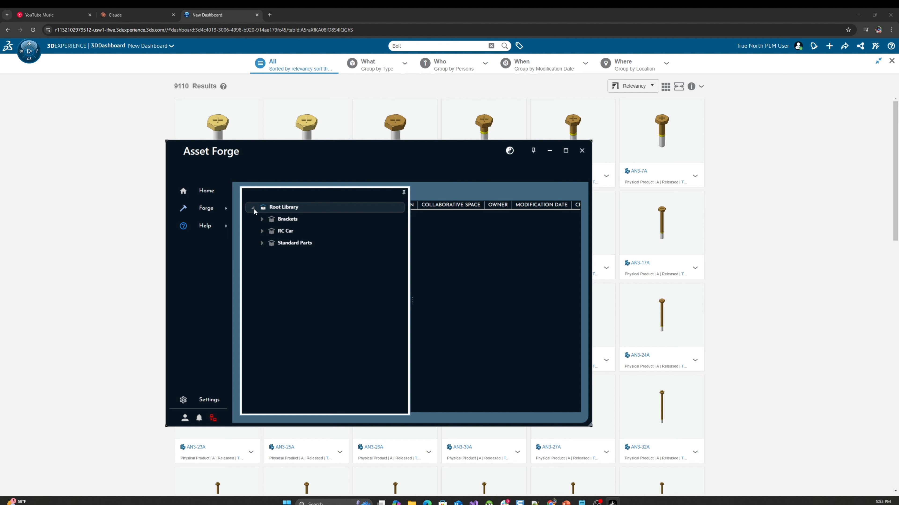
{"action": "left_click", "coordinate": [262, 219]}
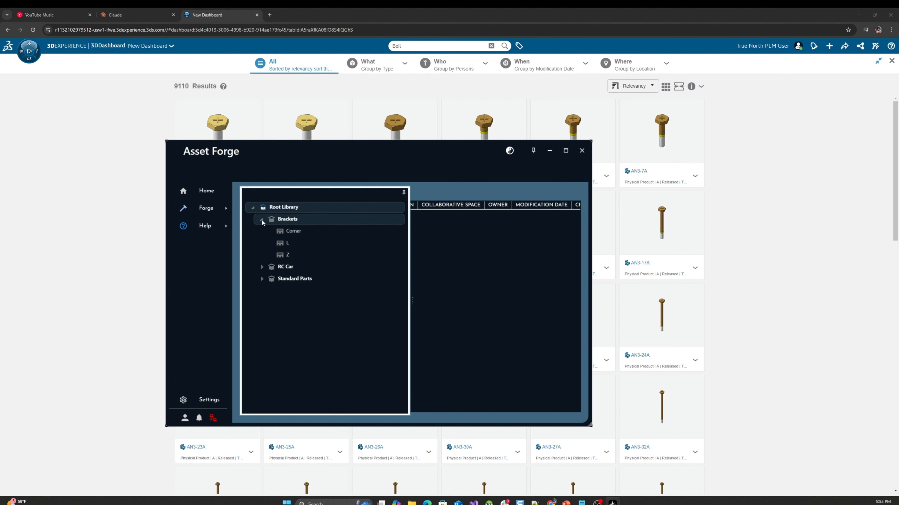
{"action": "left_click", "coordinate": [262, 267]}
{"action": "left_click", "coordinate": [262, 303]}
{"action": "left_click", "coordinate": [270, 314]}
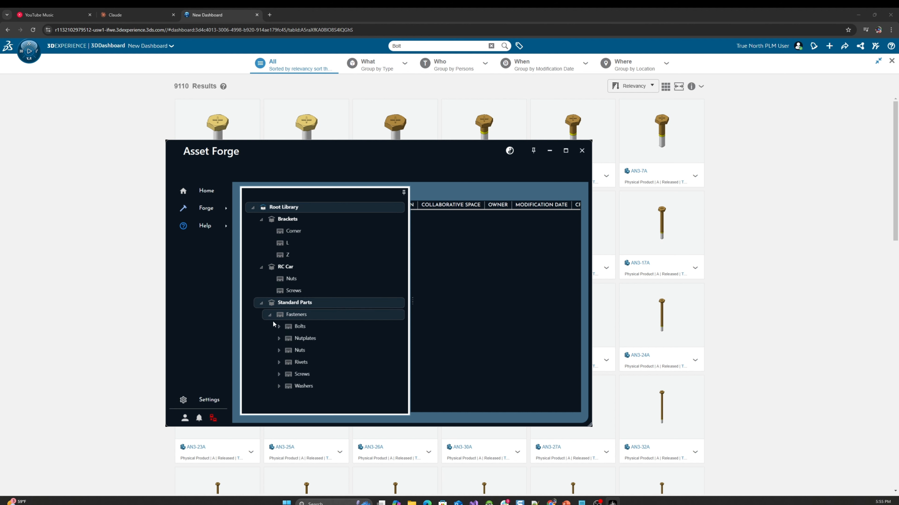
{"action": "left_click", "coordinate": [278, 326]}
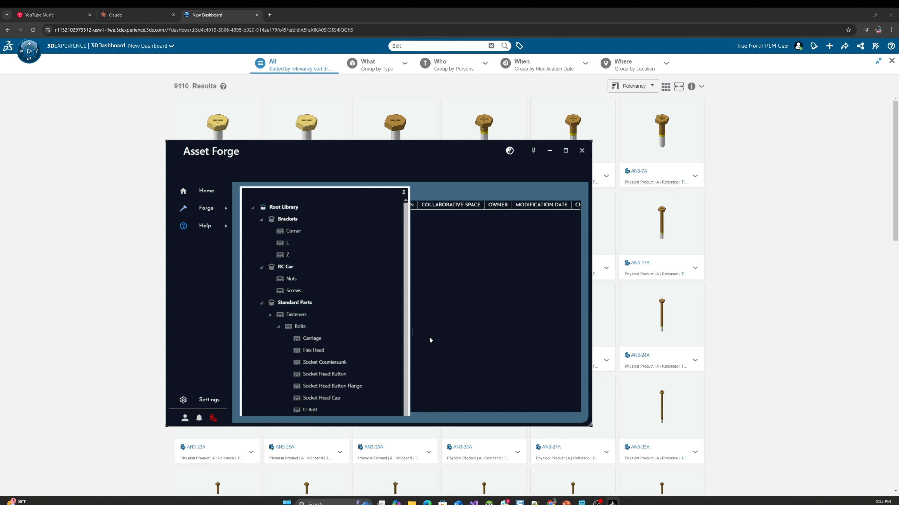
{"action": "left_click_drag", "start_coordinate": [411, 331], "coordinate": [505, 331]}
{"action": "left_click", "coordinate": [326, 352]}
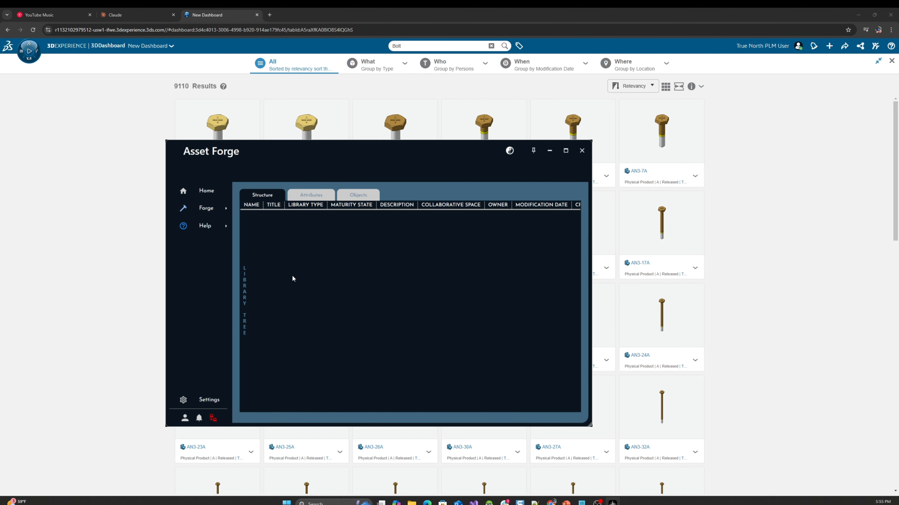
Open Attribute Management, start new attribute definitions, and enlarge the form so all its columns fit
{"action": "left_click", "coordinate": [211, 207]}
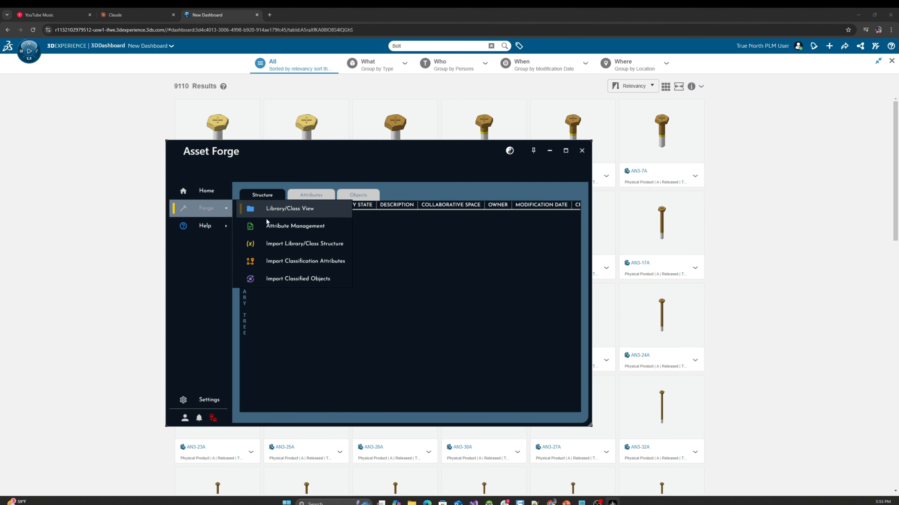
{"action": "left_click", "coordinate": [271, 227]}
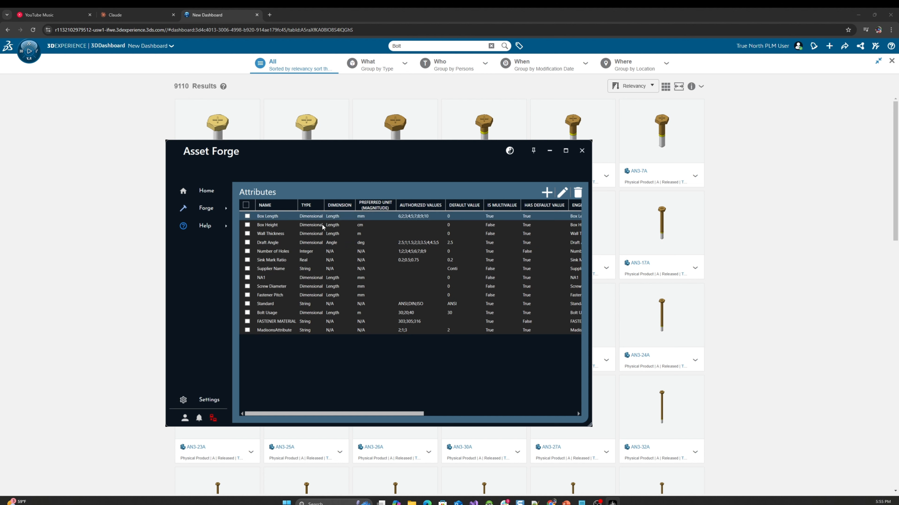
{"action": "left_click", "coordinate": [546, 192]}
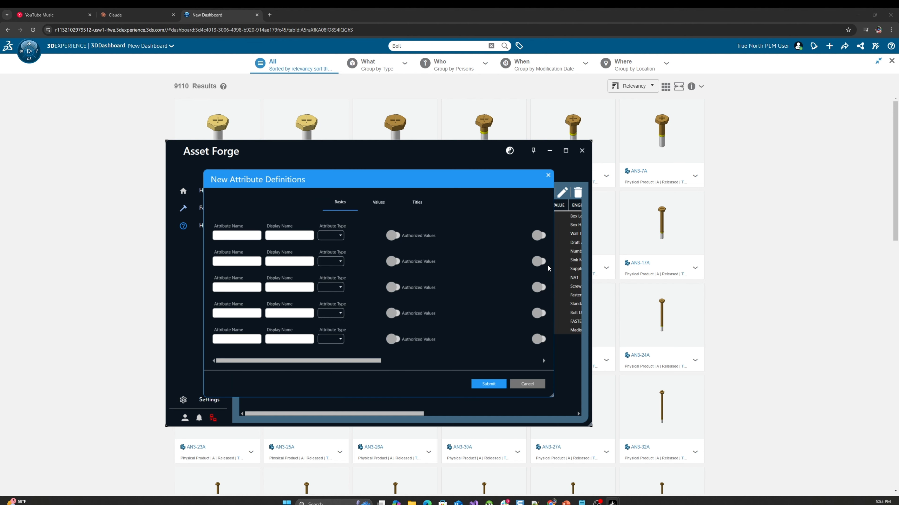
{"action": "left_click_drag", "start_coordinate": [551, 396], "coordinate": [883, 421]}
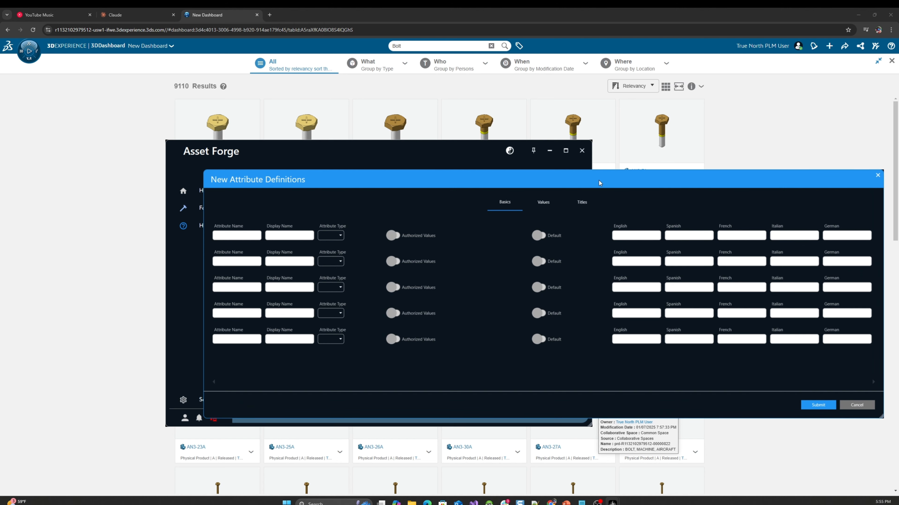
{"action": "left_click_drag", "start_coordinate": [599, 181], "coordinate": [473, 131]}
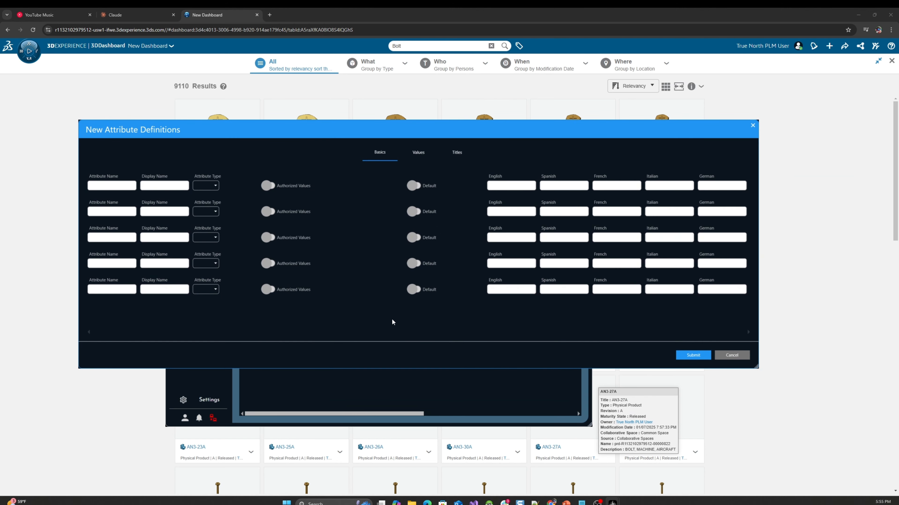
Enter Screw Square as both the attribute name and the display name in the first definition row
{"action": "left_click", "coordinate": [111, 185]}
{"action": "type", "text": "Screw Square"}
{"action": "key", "text": "ctrl+a"}
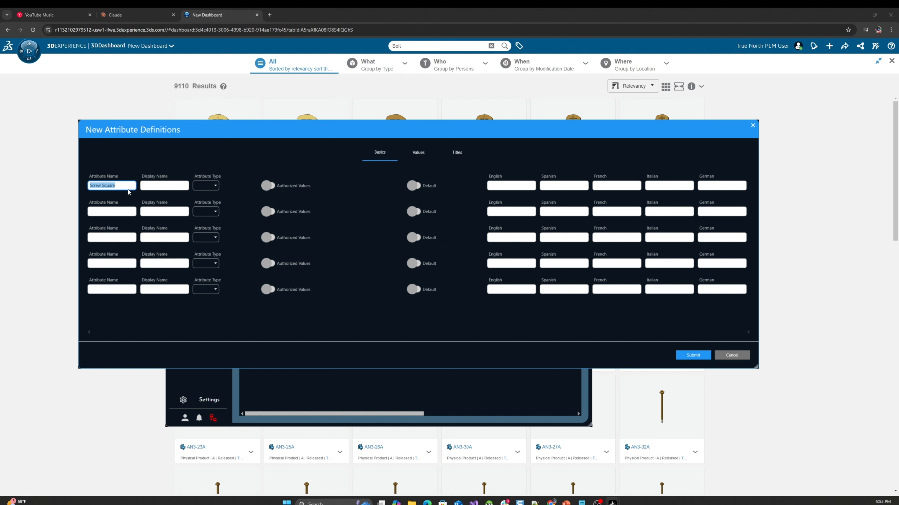
{"action": "key", "text": "ctrl+c"}
{"action": "left_click", "coordinate": [175, 187]}
{"action": "key", "text": "ctrl+v"}
Set the Screw Square attribute's type to Dimensional and its magnitude to mm
{"action": "left_click", "coordinate": [215, 187]}
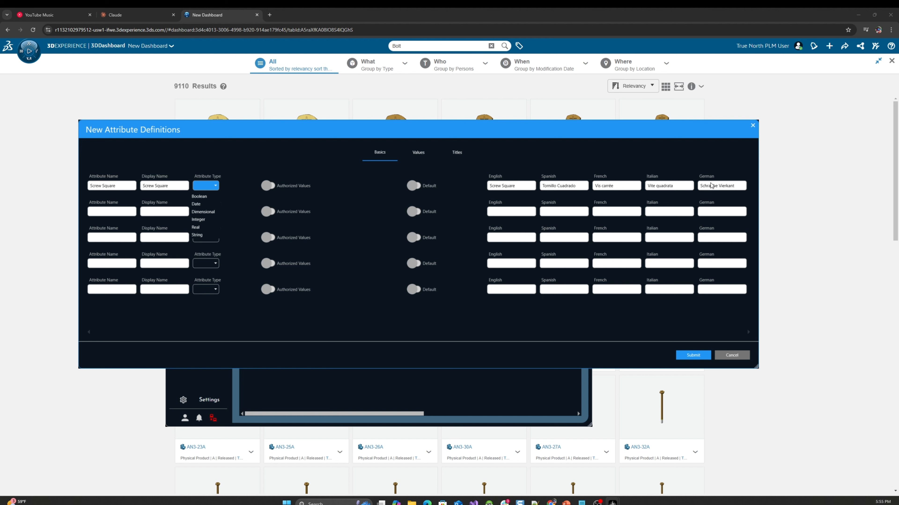
{"action": "left_click", "coordinate": [237, 189]}
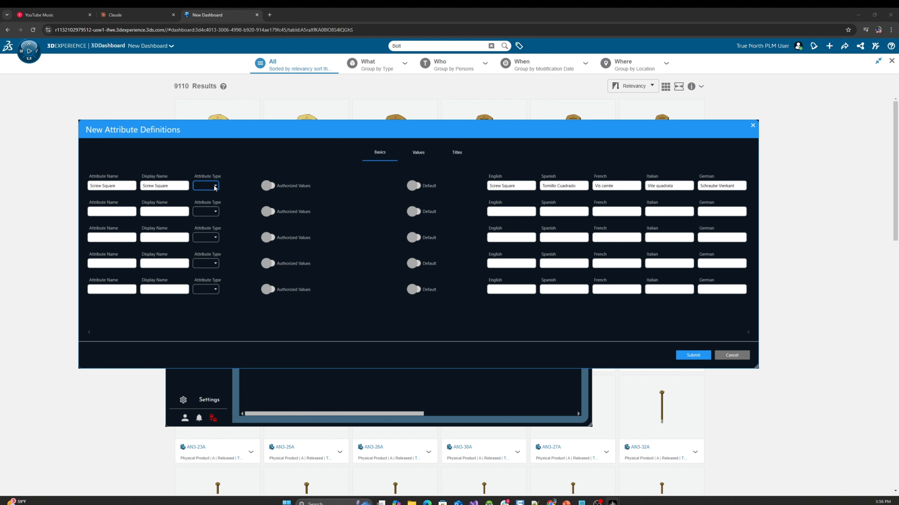
{"action": "left_click", "coordinate": [214, 186]}
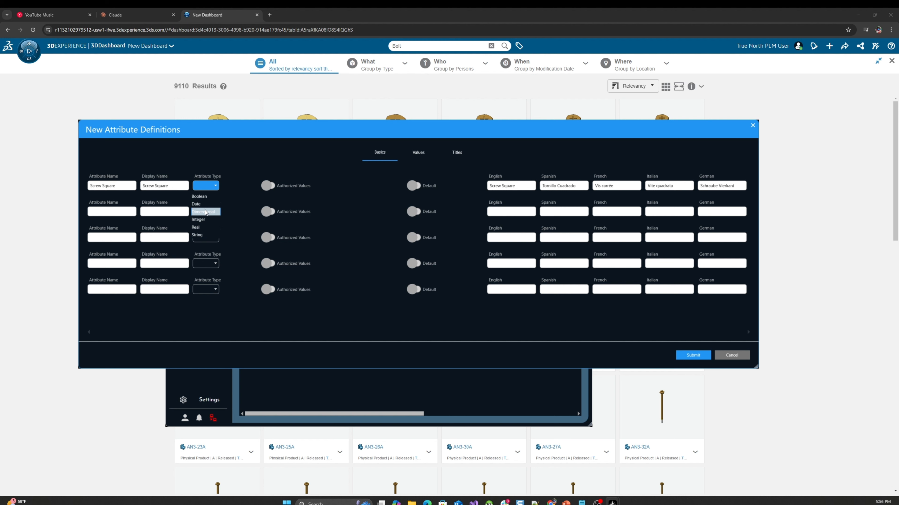
{"action": "left_click", "coordinate": [203, 211]}
{"action": "left_click", "coordinate": [243, 187]}
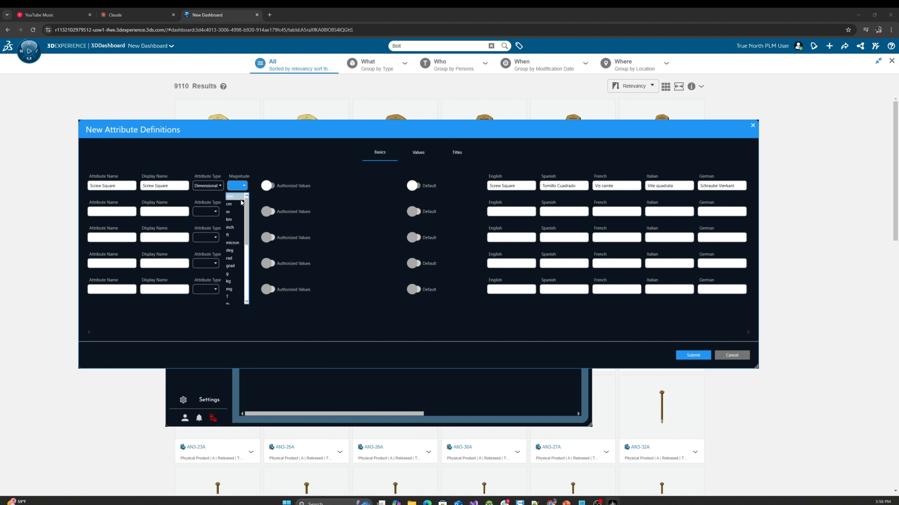
{"action": "left_click", "coordinate": [238, 202]}
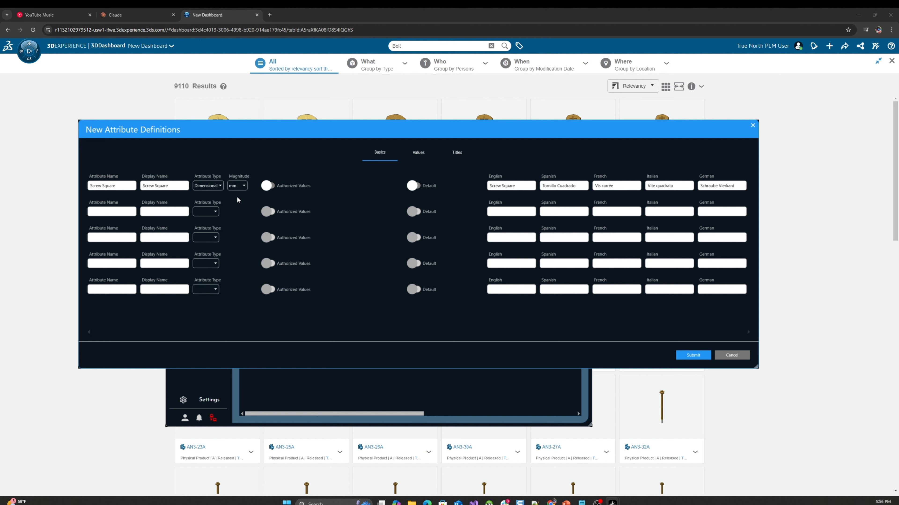
Give Screw Square the authorized values 1;2;3;4;5;6 and default value 4, and discard the new attribute definitions
{"action": "left_click", "coordinate": [268, 186]}
{"action": "left_click", "coordinate": [336, 185]}
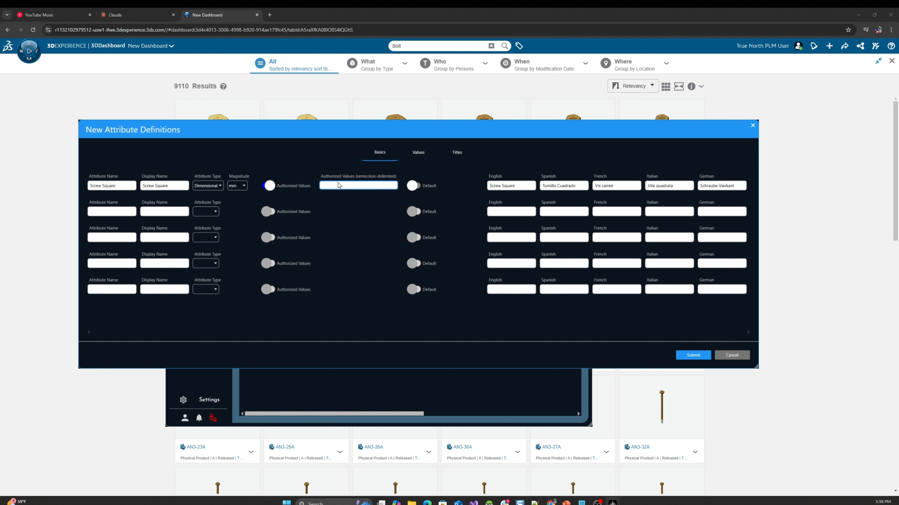
{"action": "type", "text": "1;2;3;4;5;6"}
{"action": "left_click", "coordinate": [414, 185]}
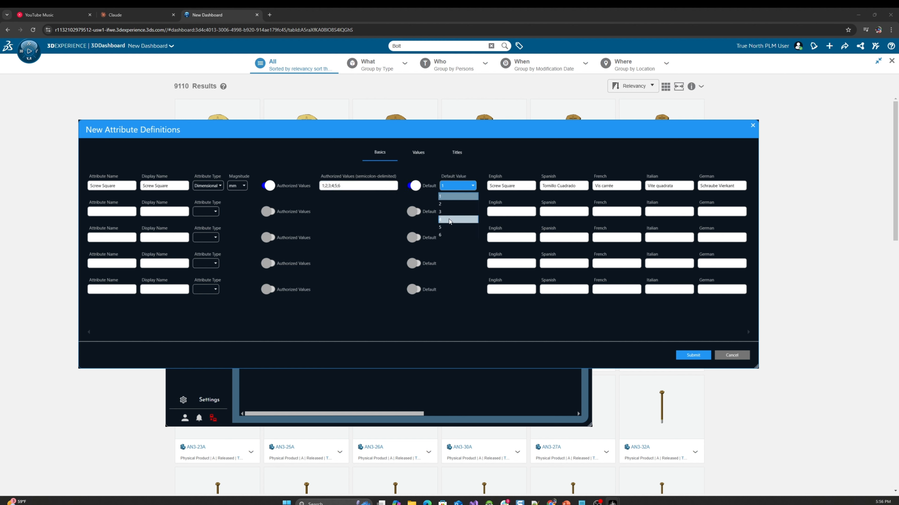
{"action": "left_click", "coordinate": [449, 220]}
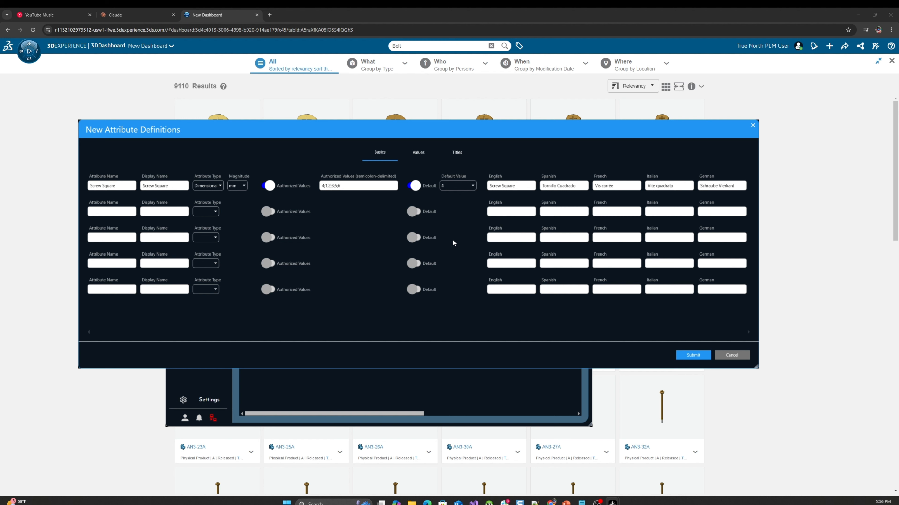
{"action": "left_click", "coordinate": [179, 291]}
{"action": "left_click", "coordinate": [731, 355]}
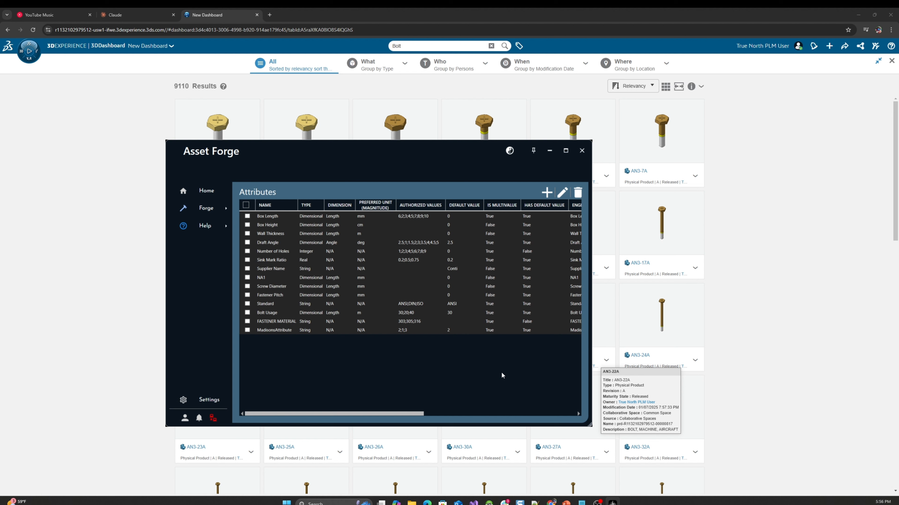
Return to the Library/Class View and display the attributes of the Socket Countersunk class under Bolts
{"action": "left_click", "coordinate": [219, 208]}
{"action": "left_click", "coordinate": [274, 209]}
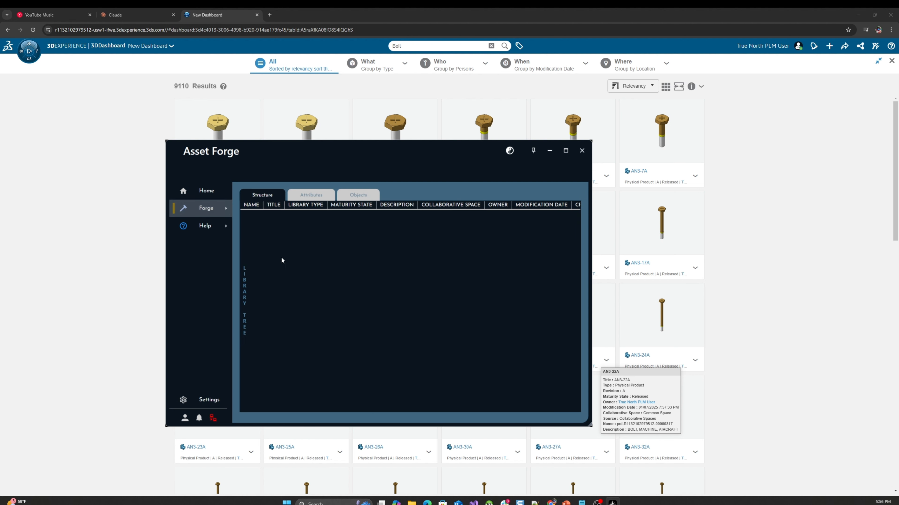
{"action": "mouse_move", "coordinate": [244, 287]}
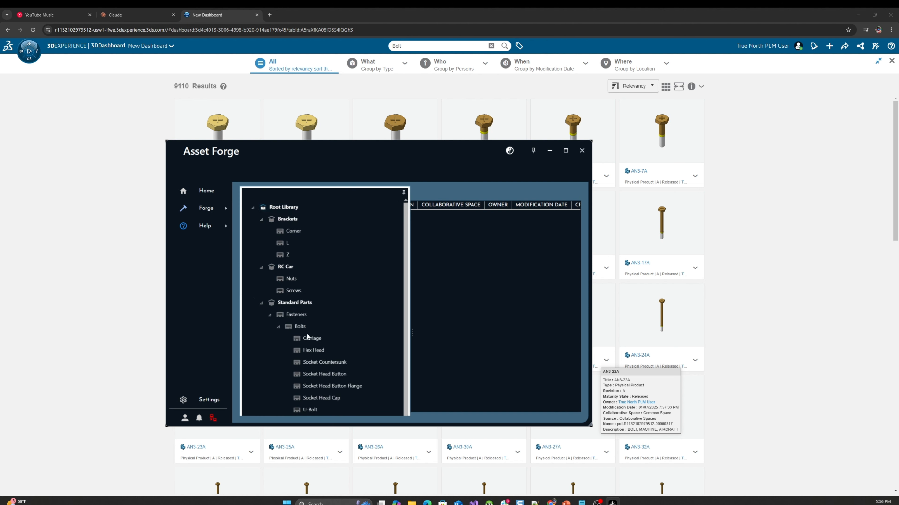
{"action": "left_click", "coordinate": [313, 373]}
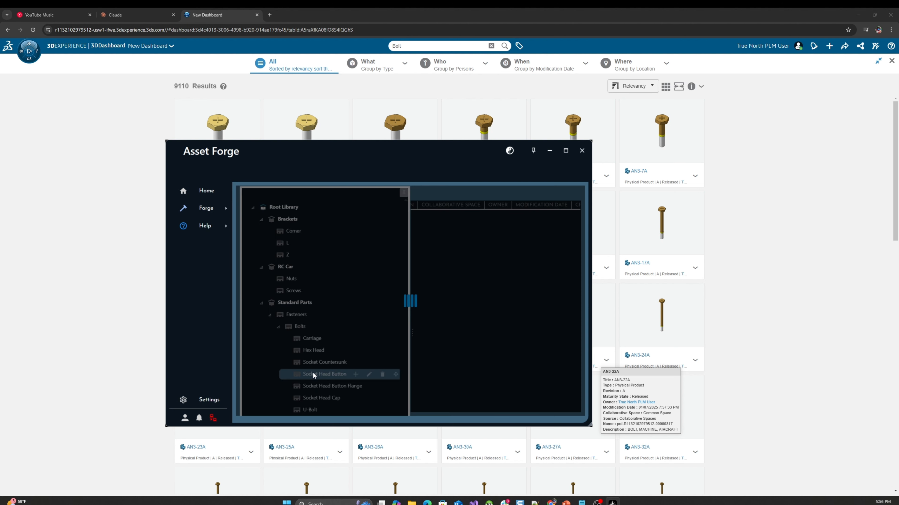
{"action": "left_click", "coordinate": [313, 350]}
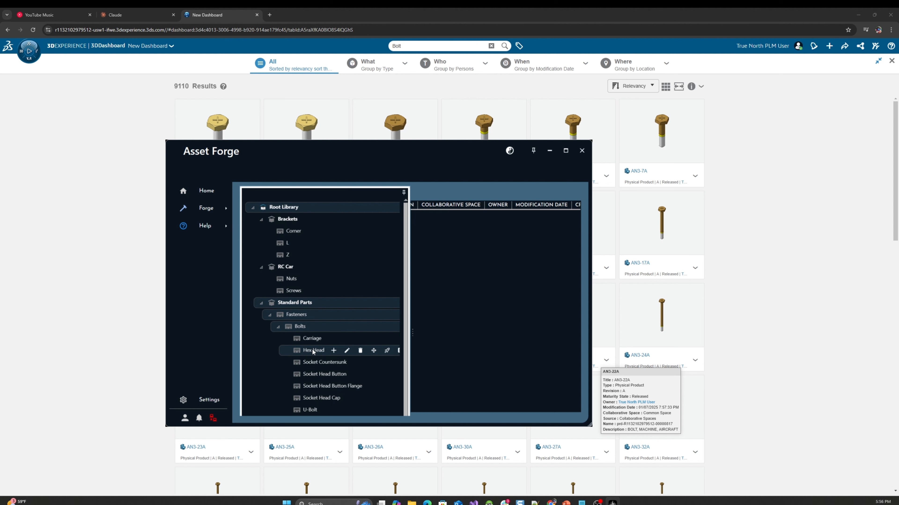
{"action": "left_click", "coordinate": [311, 360]}
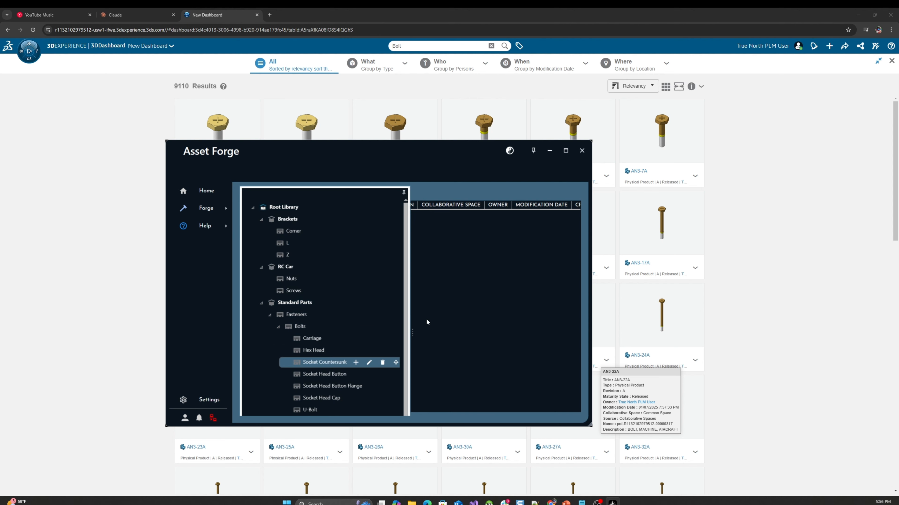
{"action": "left_click", "coordinate": [311, 195]}
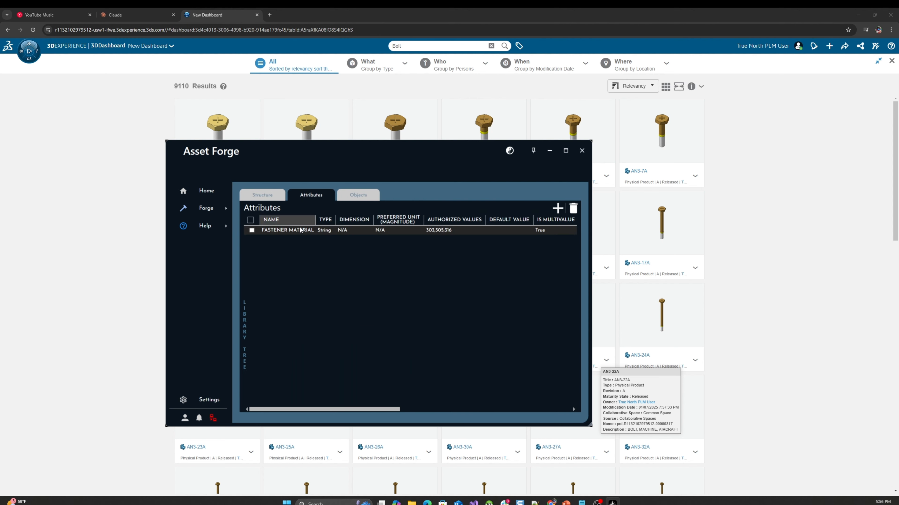
Add the existing Sink Mark Ratio attribute to the Socket Countersunk class
{"action": "left_click", "coordinate": [557, 209]}
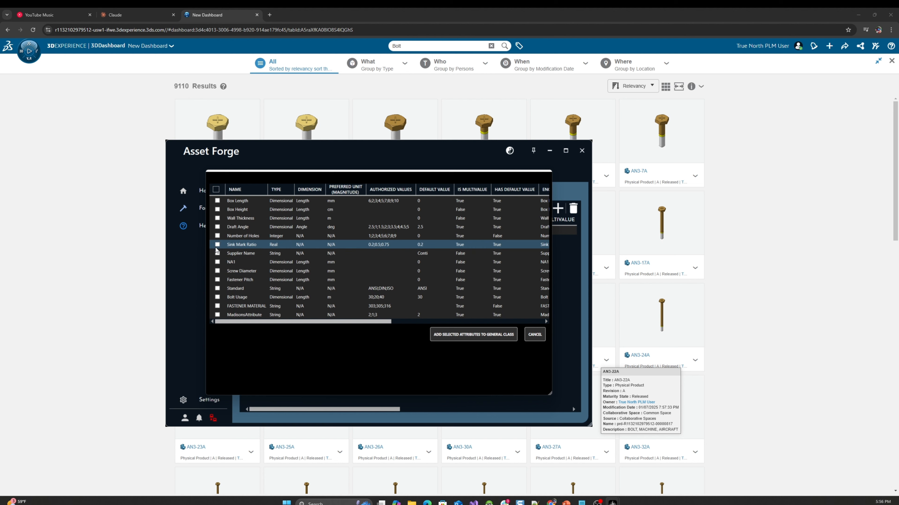
{"action": "left_click", "coordinate": [216, 246]}
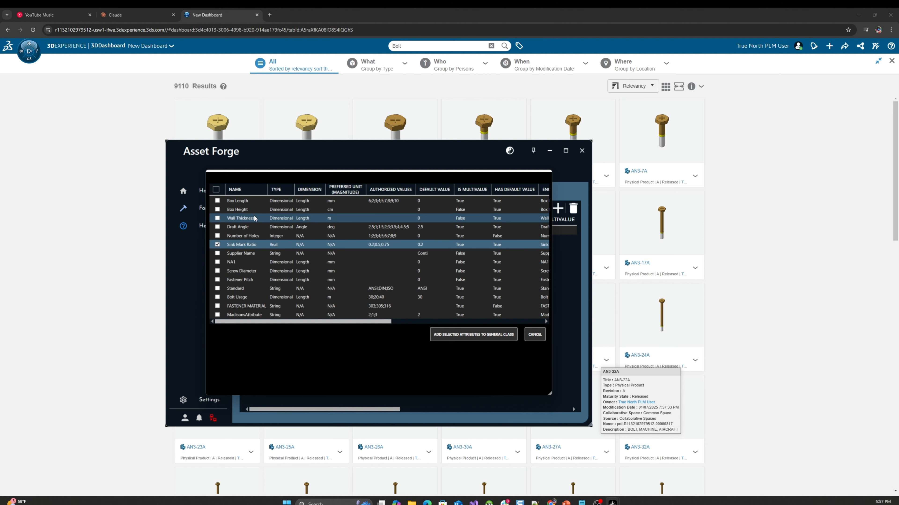
{"action": "left_click", "coordinate": [459, 335]}
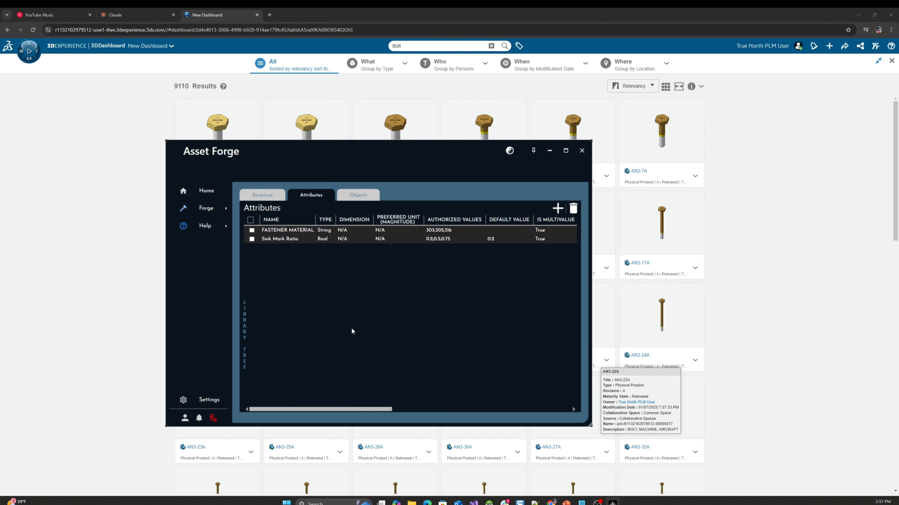
{"action": "mouse_move", "coordinate": [326, 410]}
{"action": "left_mouse_down"}
{"action": "mouse_move", "coordinate": [507, 410]}
{"action": "mouse_move", "coordinate": [331, 410]}
{"action": "left_mouse_up"}
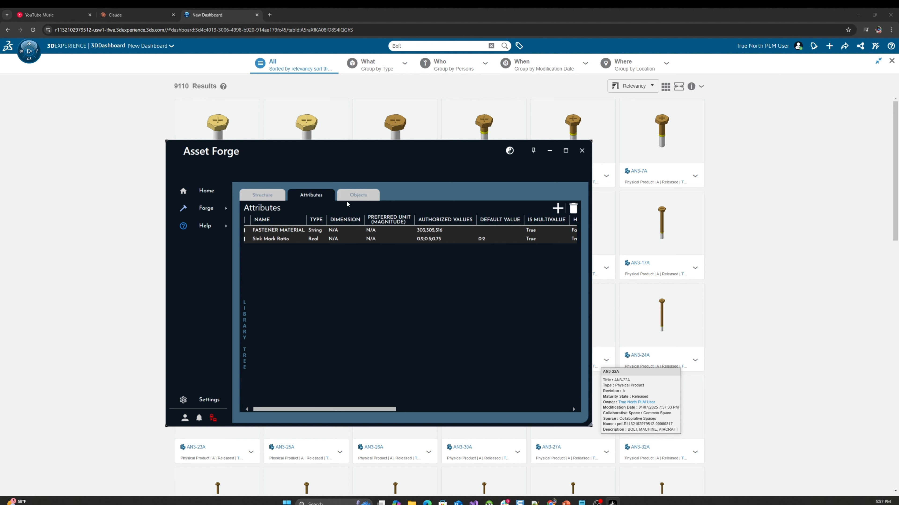
Display the class's objects, keep the repositioned Asset Forge window on top, and add bolt AN3-17A from the 3DEXPERIENCE search results
{"action": "left_click", "coordinate": [356, 197]}
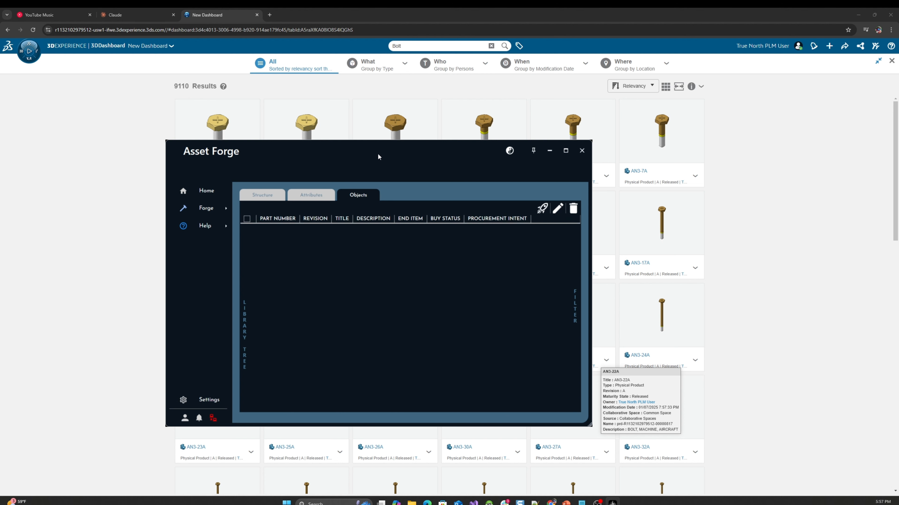
{"action": "left_click_drag", "start_coordinate": [381, 155], "coordinate": [247, 164]}
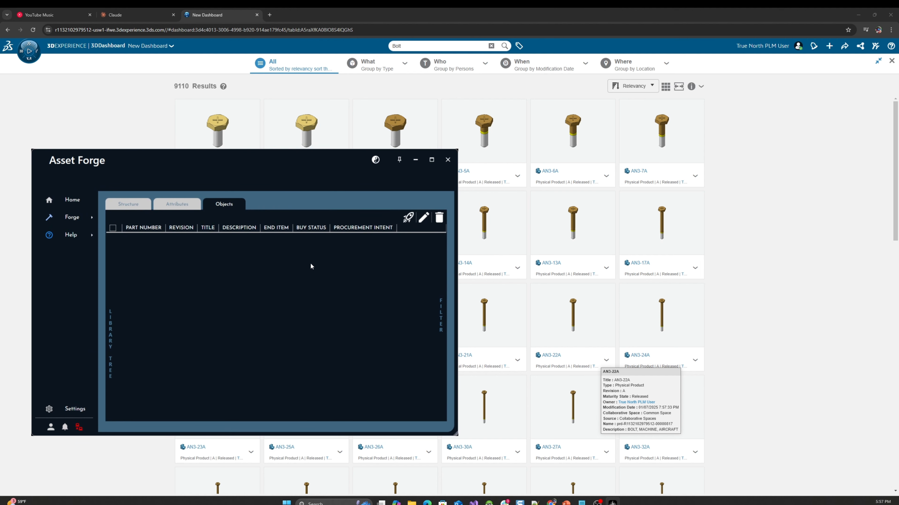
{"action": "left_click", "coordinate": [399, 161]}
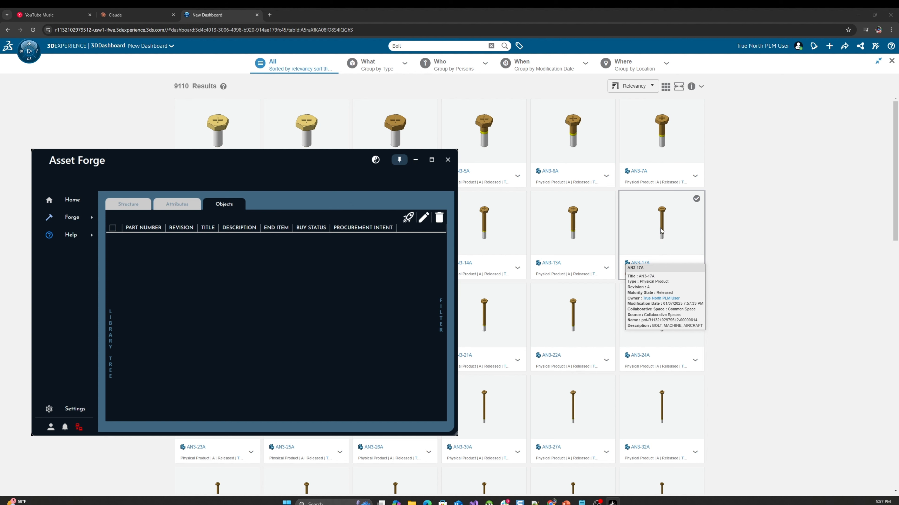
{"action": "left_click_drag", "start_coordinate": [661, 227], "coordinate": [307, 303]}
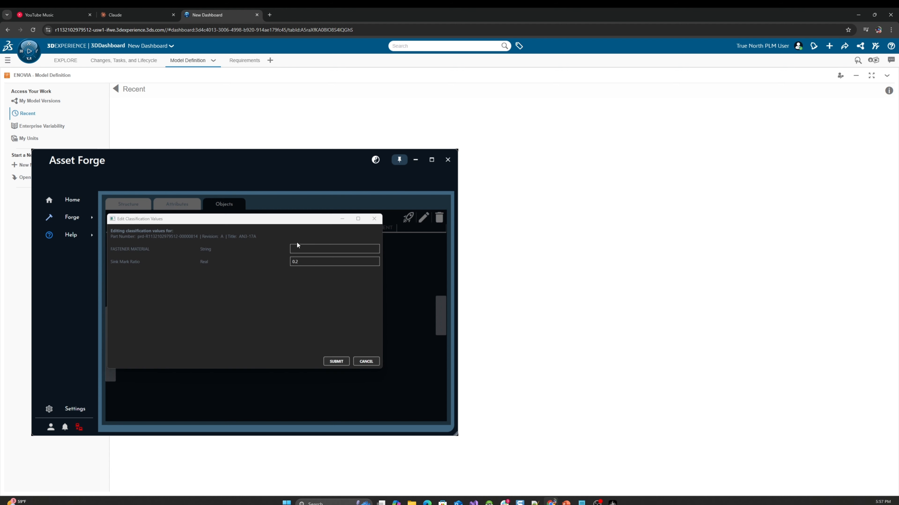
Set AN3-17A's FASTENER MATERIAL to Aluminium, submit the classification values, and review the object's attribute columns
{"action": "left_click", "coordinate": [306, 248]}
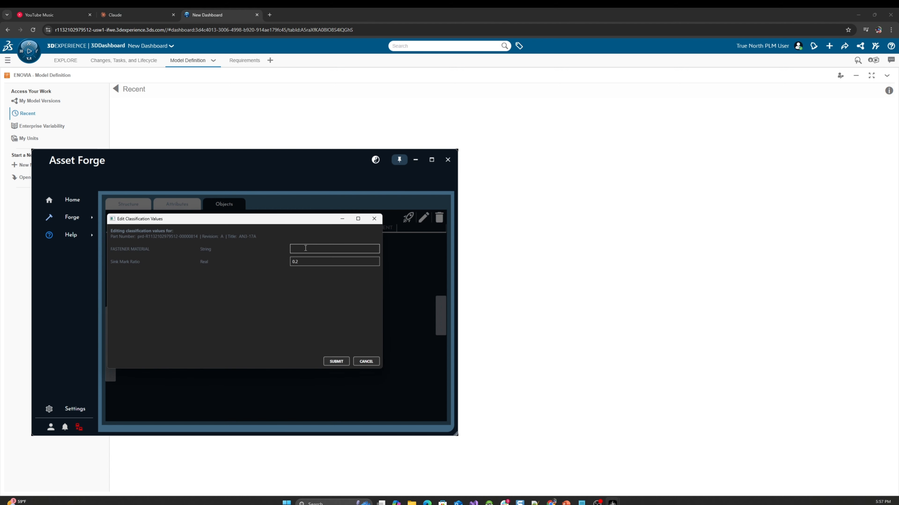
{"action": "type", "text": "Aluminium"}
{"action": "left_click", "coordinate": [333, 362]}
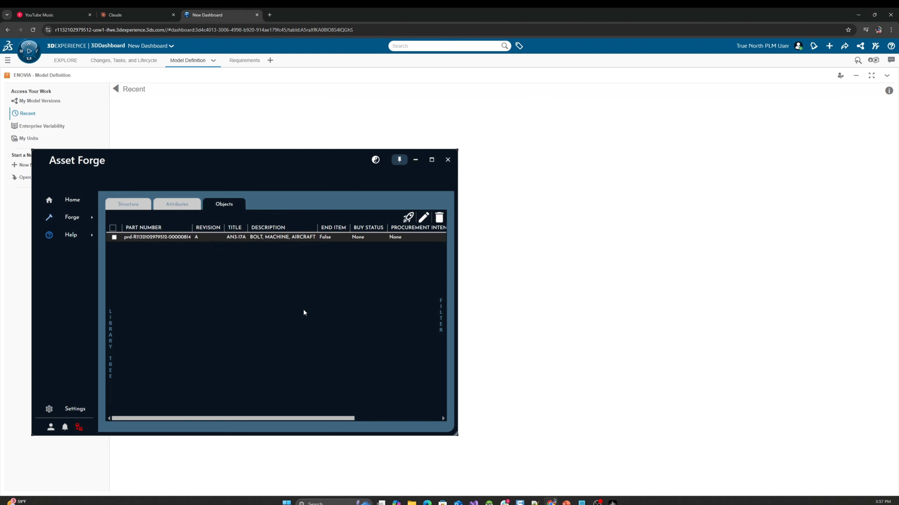
{"action": "left_click_drag", "start_coordinate": [250, 419], "coordinate": [346, 421]}
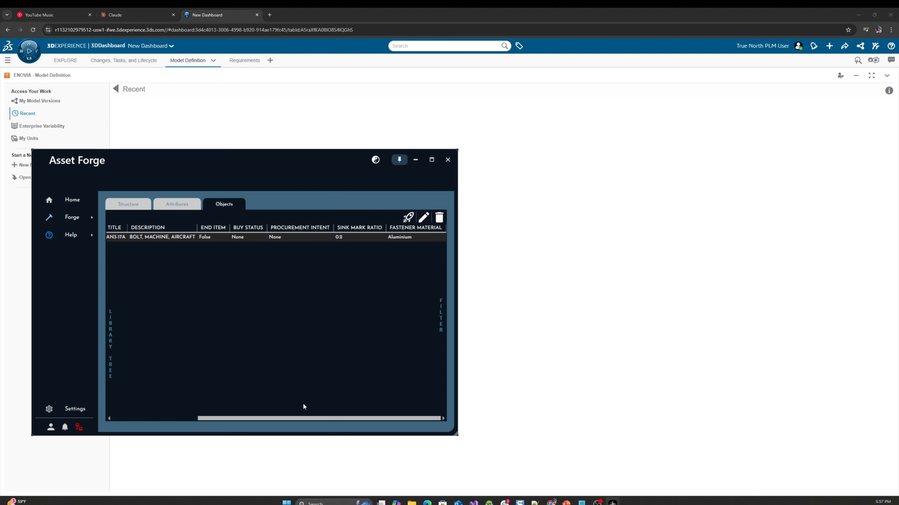
{"action": "left_click_drag", "start_coordinate": [305, 419], "coordinate": [221, 420]}
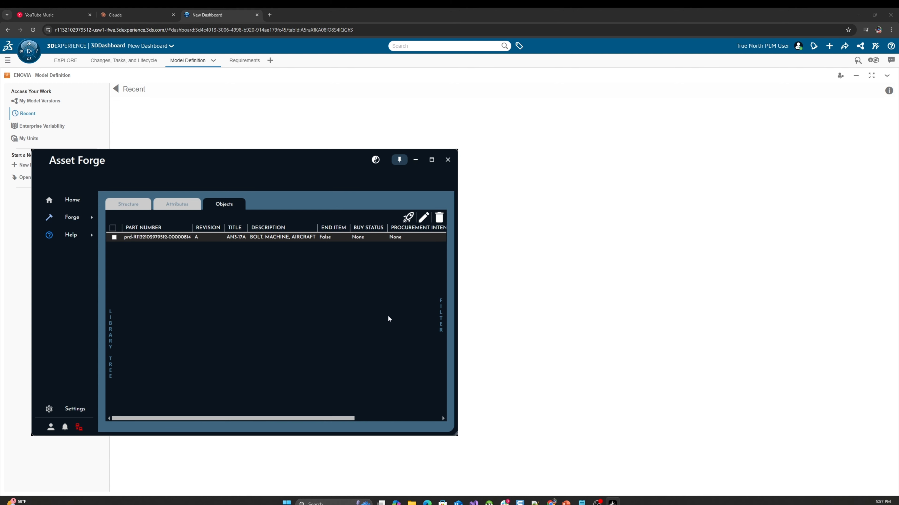
{"action": "left_click_drag", "start_coordinate": [314, 418], "coordinate": [426, 383]}
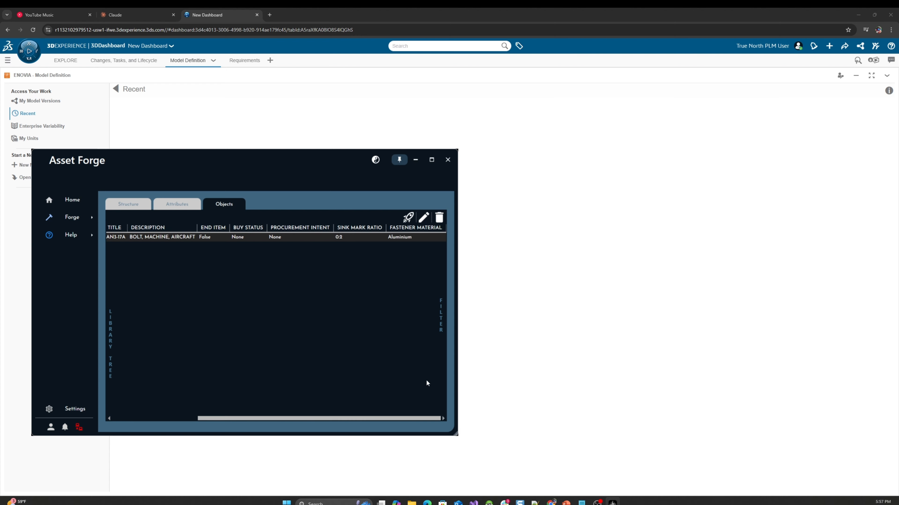
Filter the class's objects by FASTENER MATERIAL with the value Alu, and collapse the filter list
{"action": "left_click", "coordinate": [439, 321]}
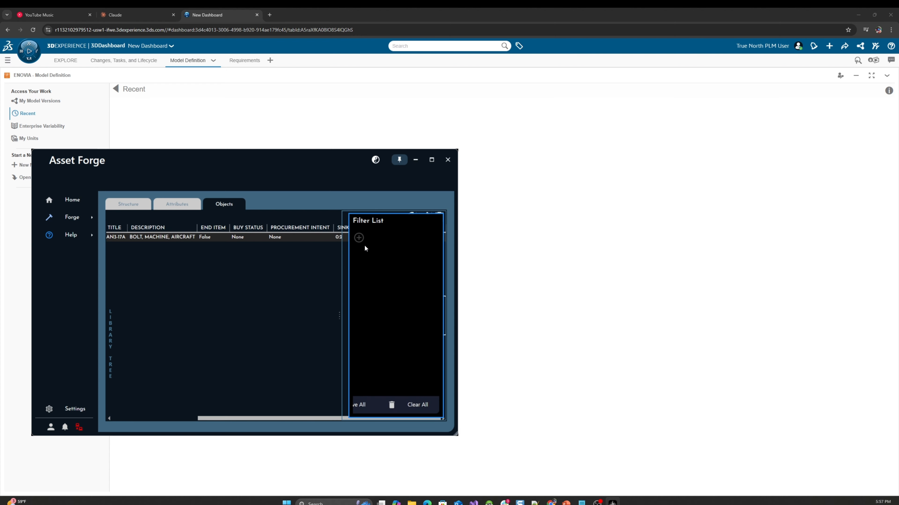
{"action": "left_click", "coordinate": [359, 238]}
{"action": "left_click", "coordinate": [381, 259]}
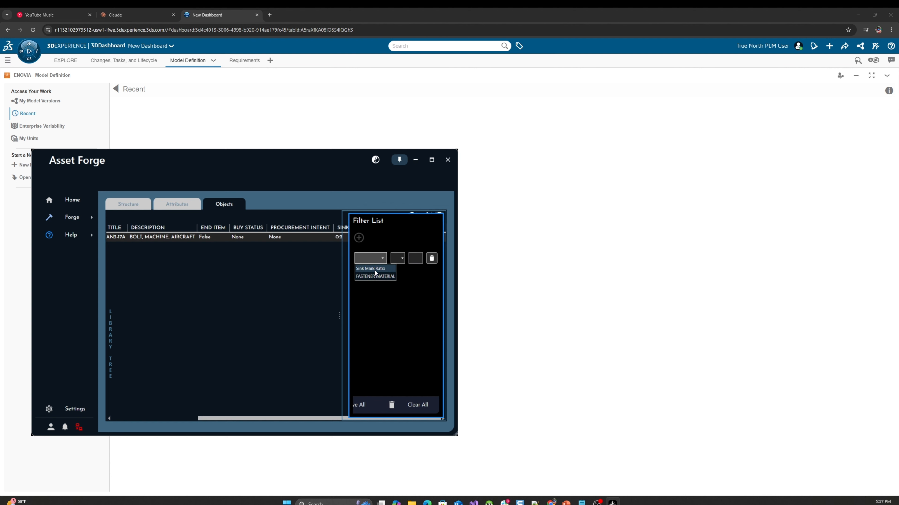
{"action": "left_click", "coordinate": [375, 277]}
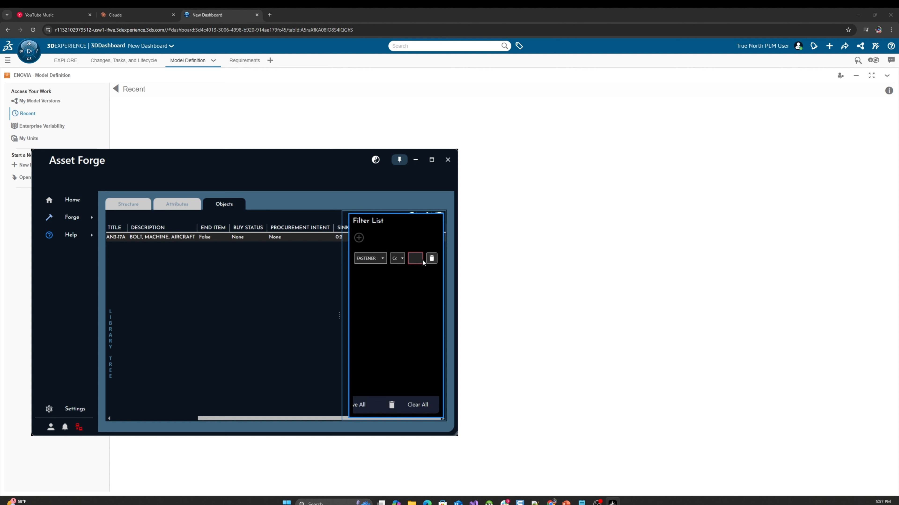
{"action": "left_click", "coordinate": [411, 261]}
{"action": "type", "text": "Alu"}
{"action": "left_click", "coordinate": [282, 315]}
Show the available action for the AN3-17A object without running it, and move the Asset Forge window to the middle of the screen
{"action": "right_click", "coordinate": [284, 237]}
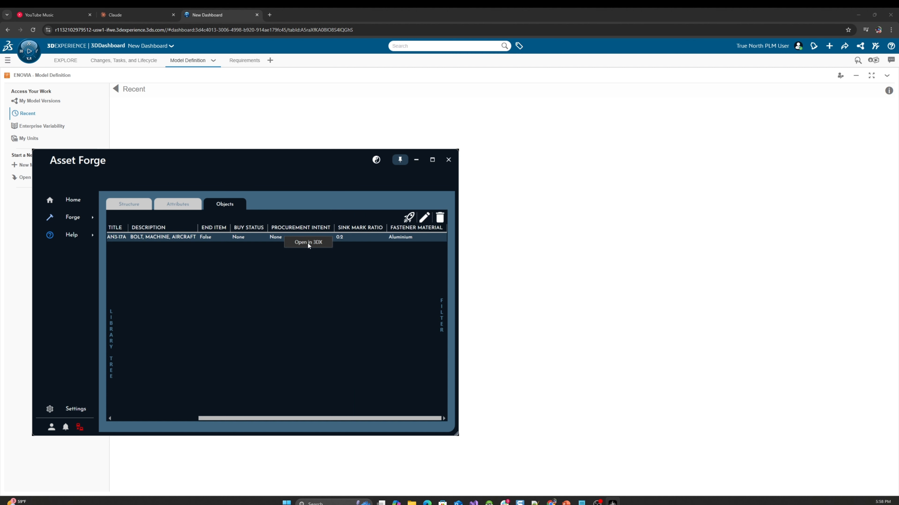
{"action": "left_click", "coordinate": [295, 275]}
{"action": "left_click_drag", "start_coordinate": [253, 156], "coordinate": [403, 149]}
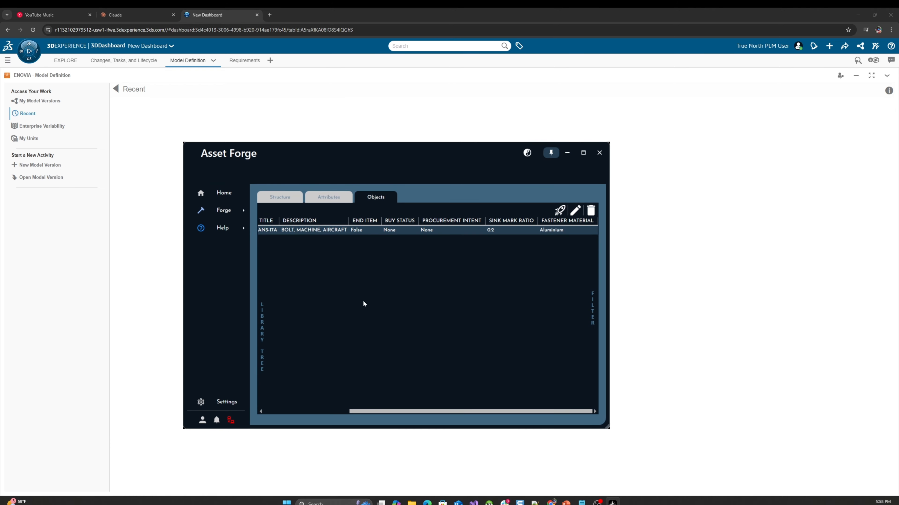